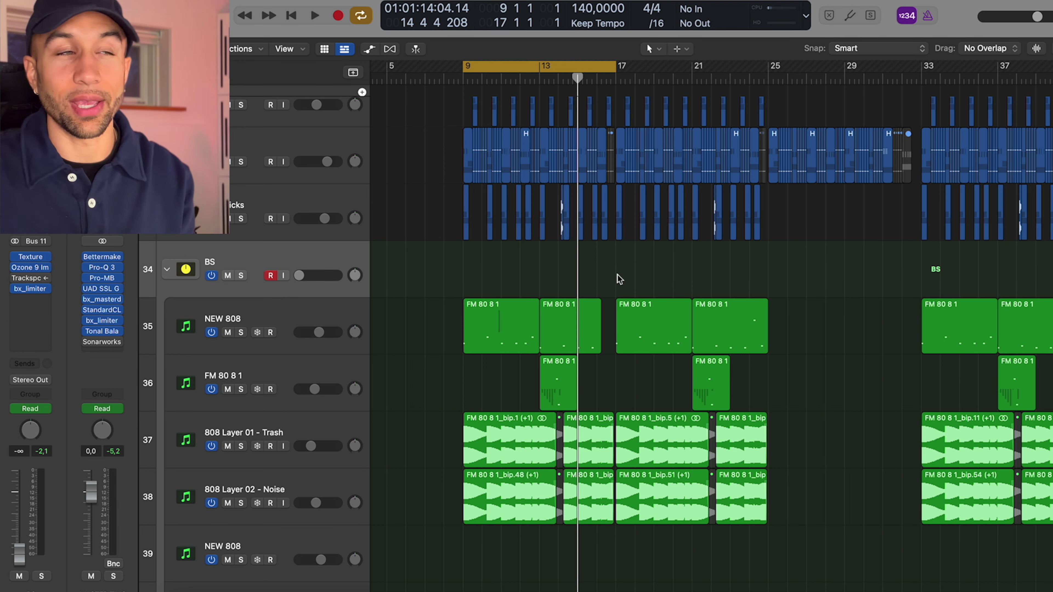
Step: Scroll to the 808 section and play the soloed NEW 808 from bar 9
scroll(619, 278, right, 1)
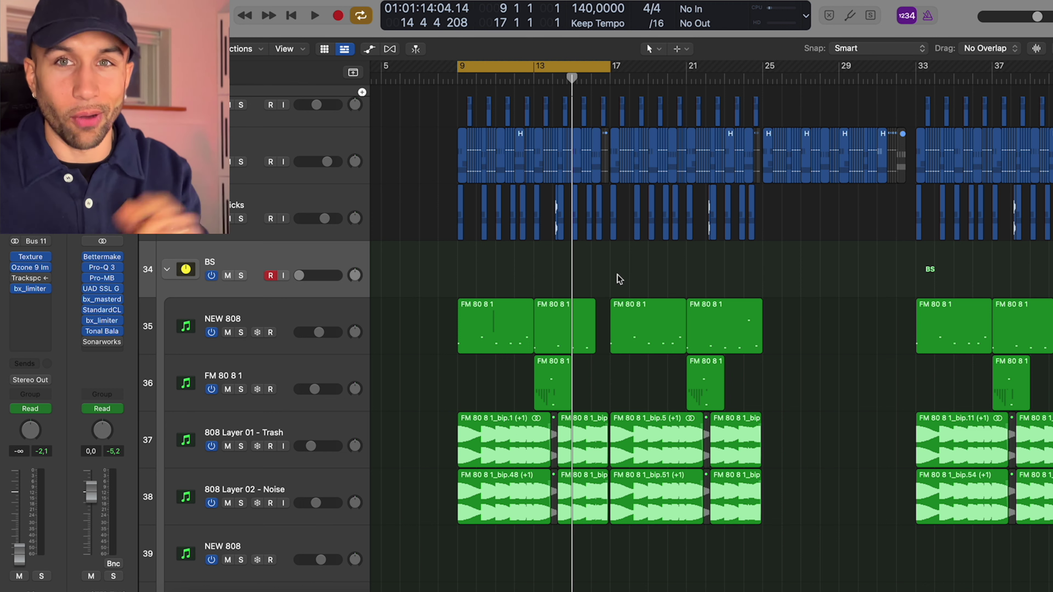
key(space)
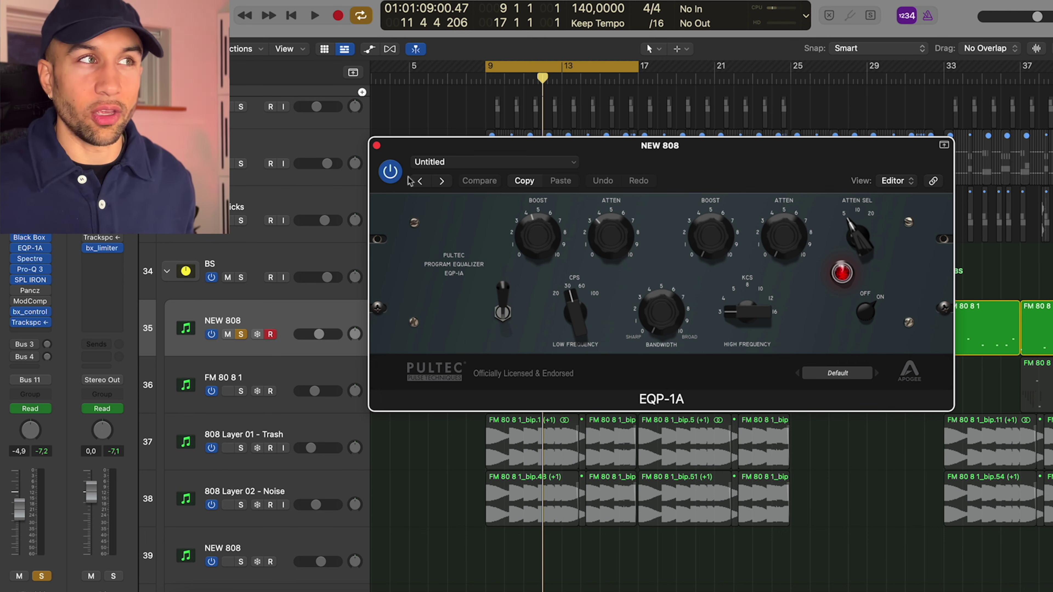
Step: Bypass the NEW 808's EQP-1A to hear it dry, then re-enable it and play again
click(390, 171)
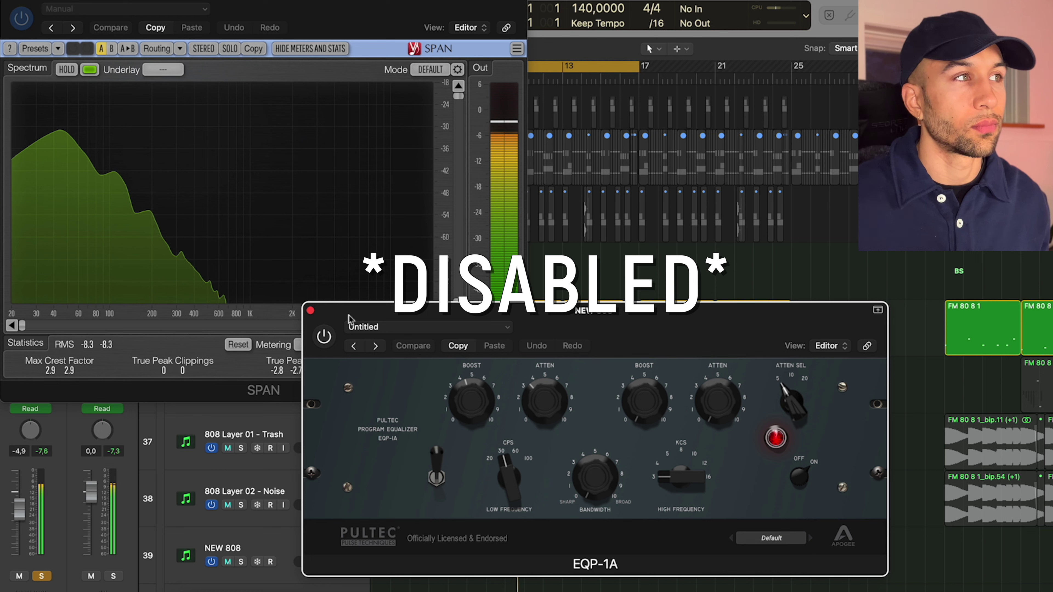
key(space)
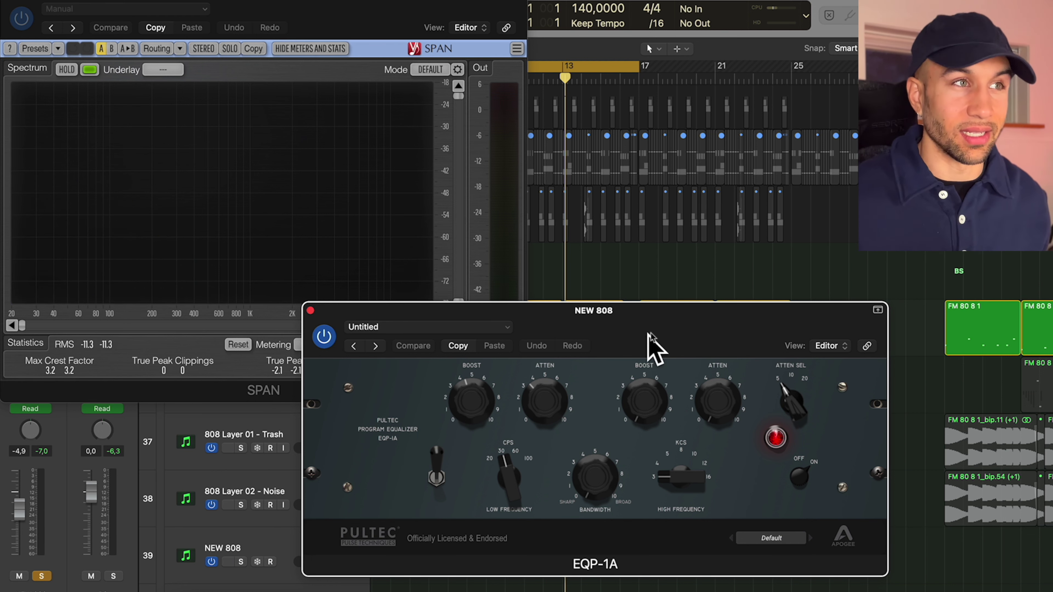
key(space)
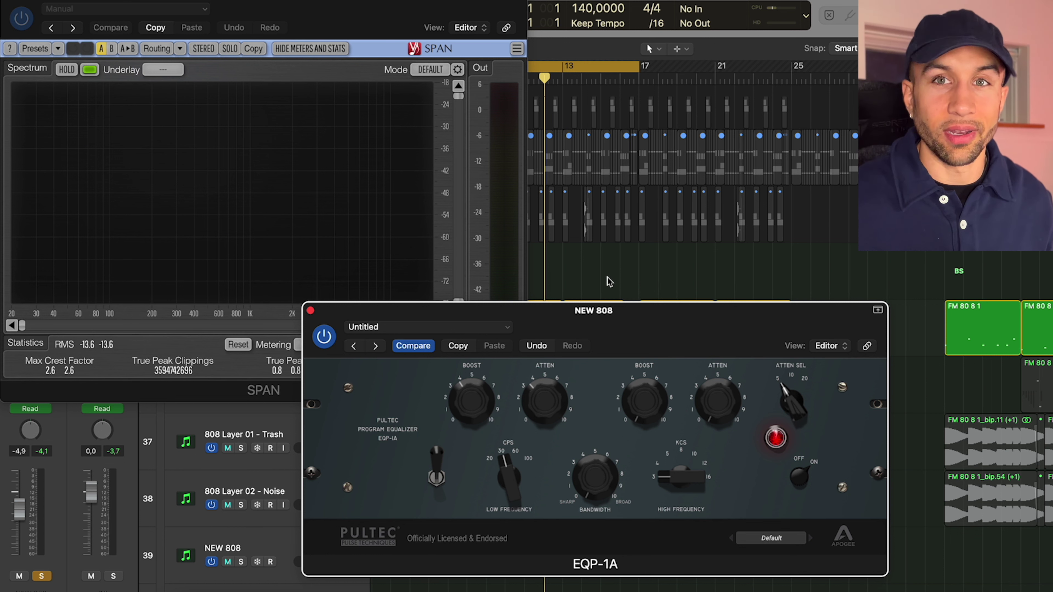
Step: Audition a large EQP-1A low attenuation on the playing 808, then undo it
key(space)
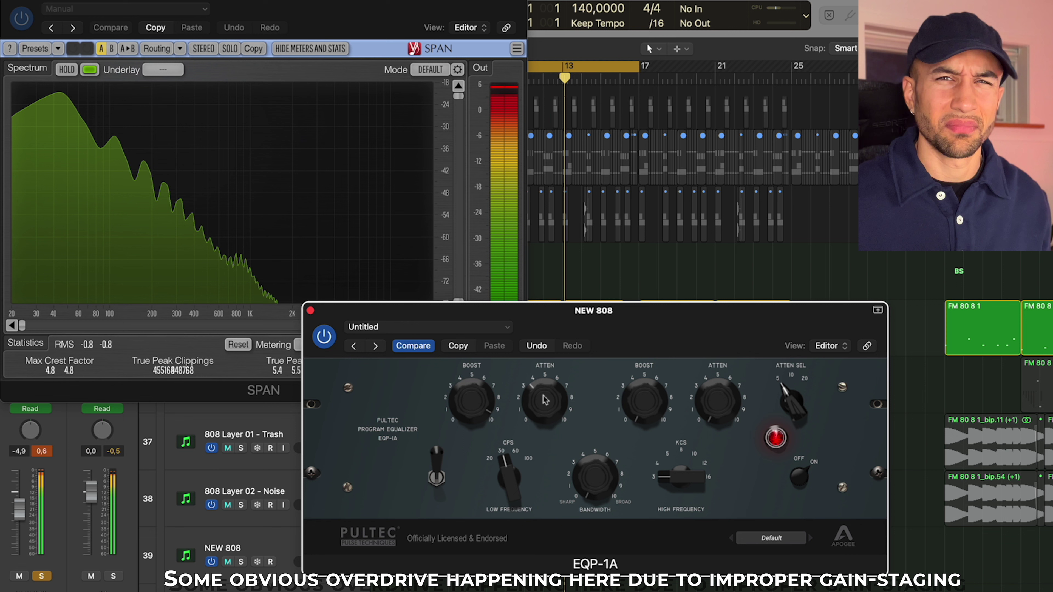
drag(544, 399, 556, 324)
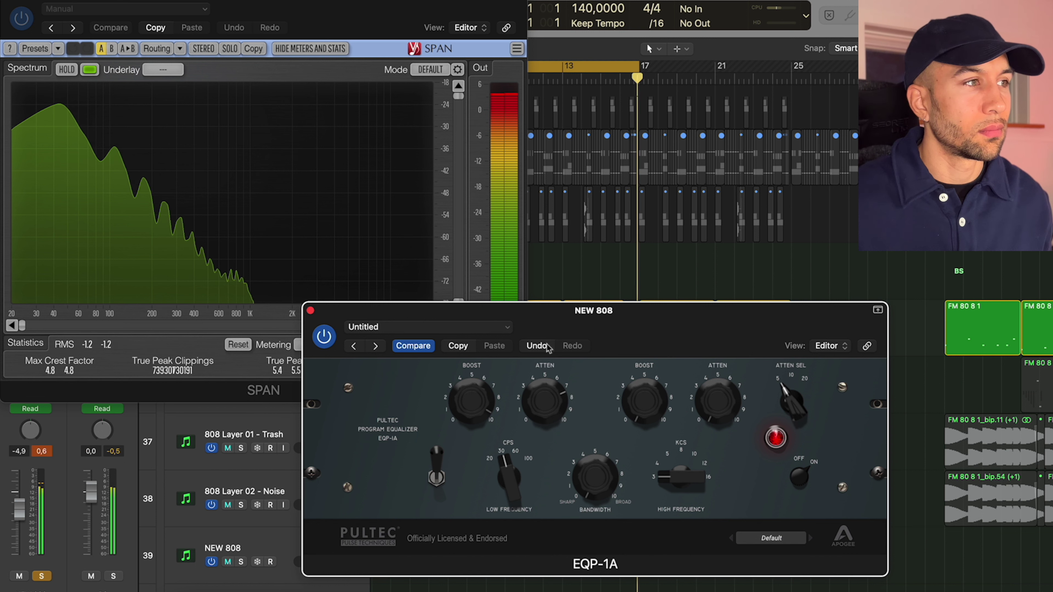
click(536, 346)
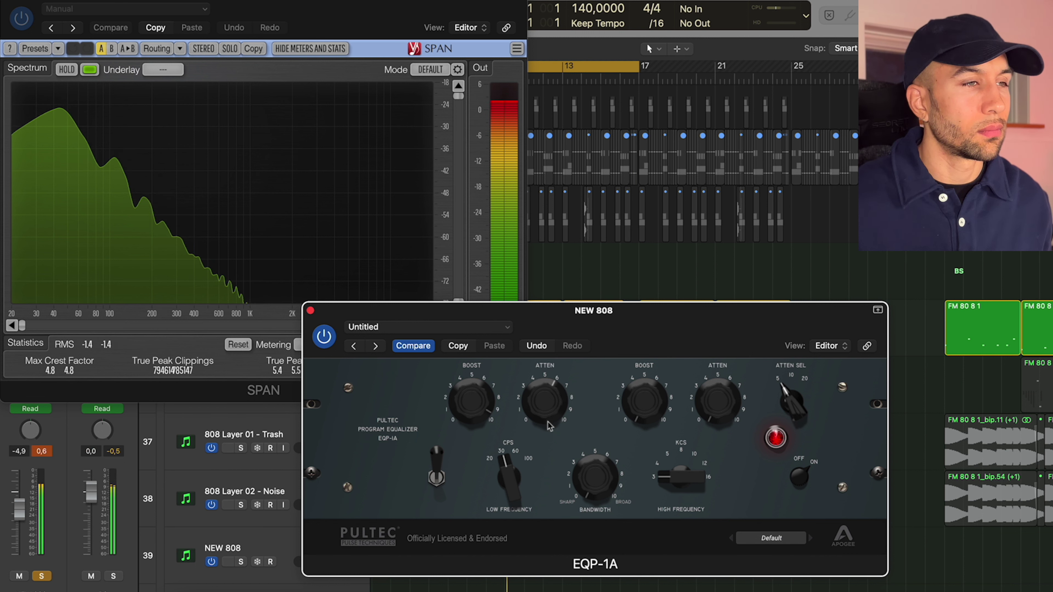
key(space)
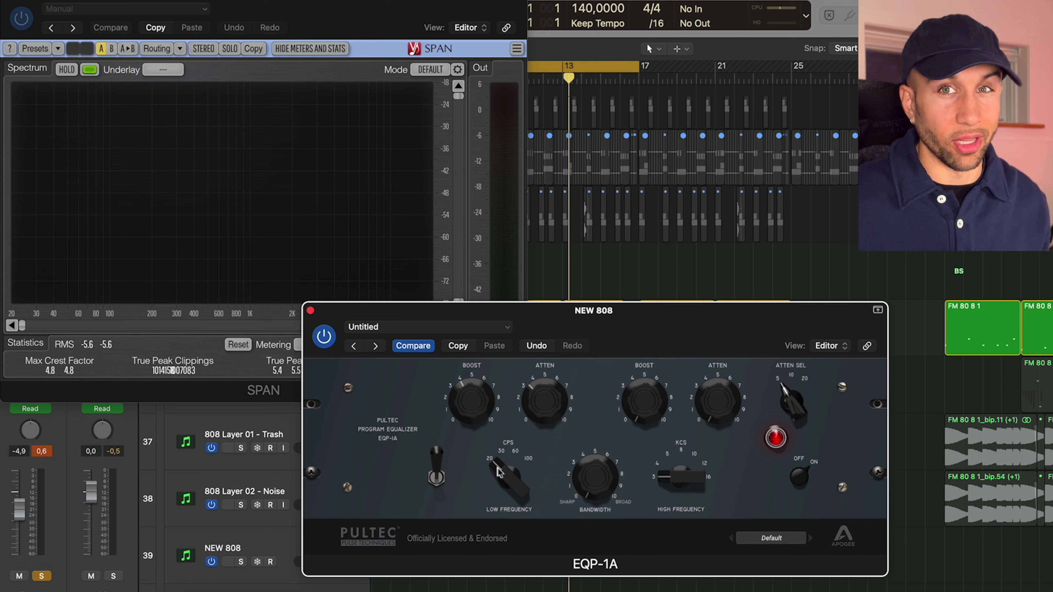
Step: Raise the EQP-1A low frequency from 20 to 30 and move the Pro-Q 3 low shelf to about 47 Hz
key(space)
drag(500, 472, 552, 443)
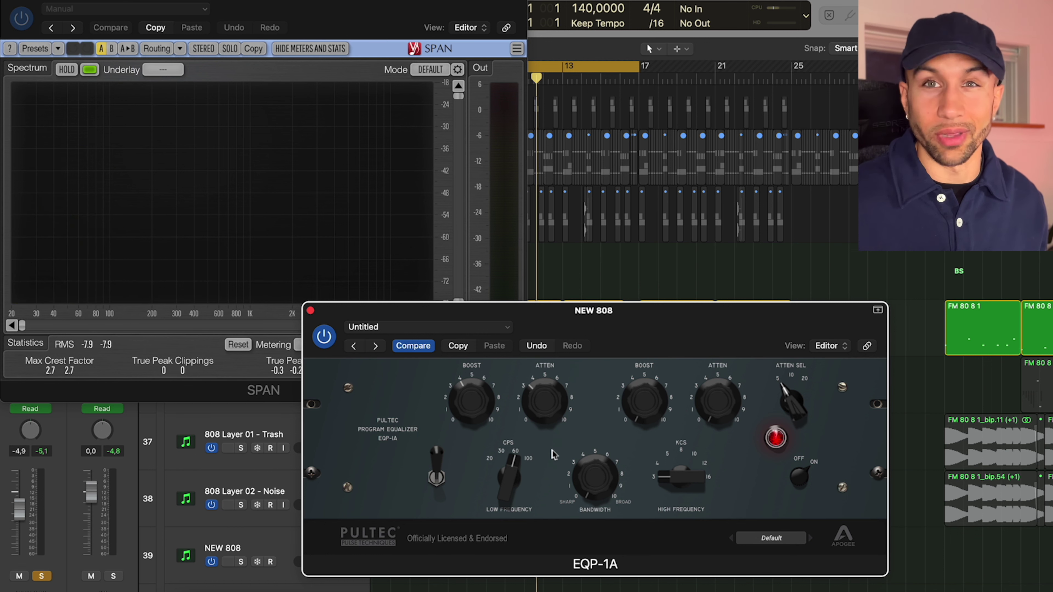
key(space)
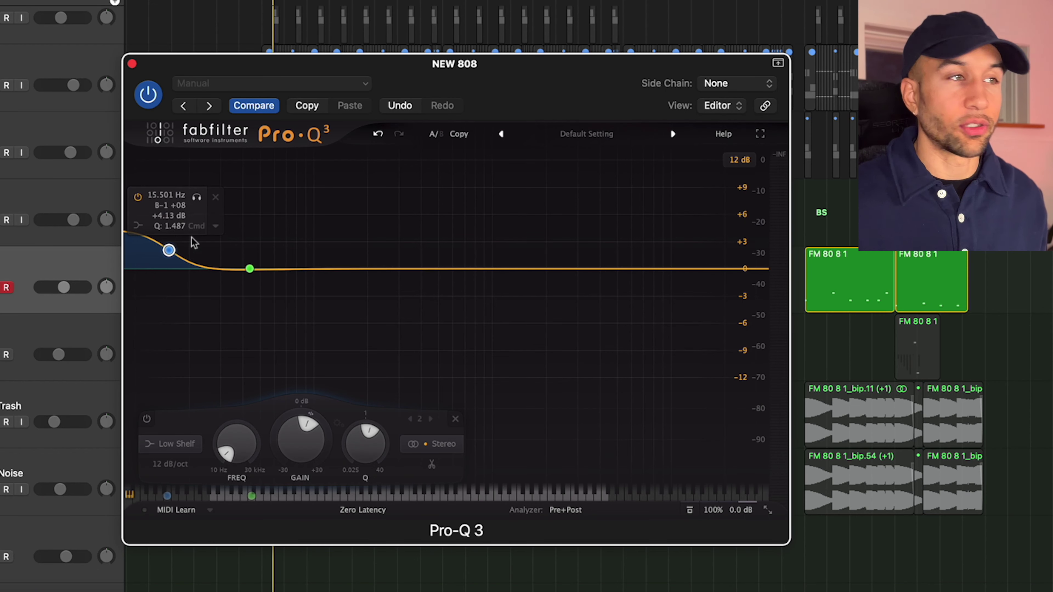
drag(182, 242, 255, 248)
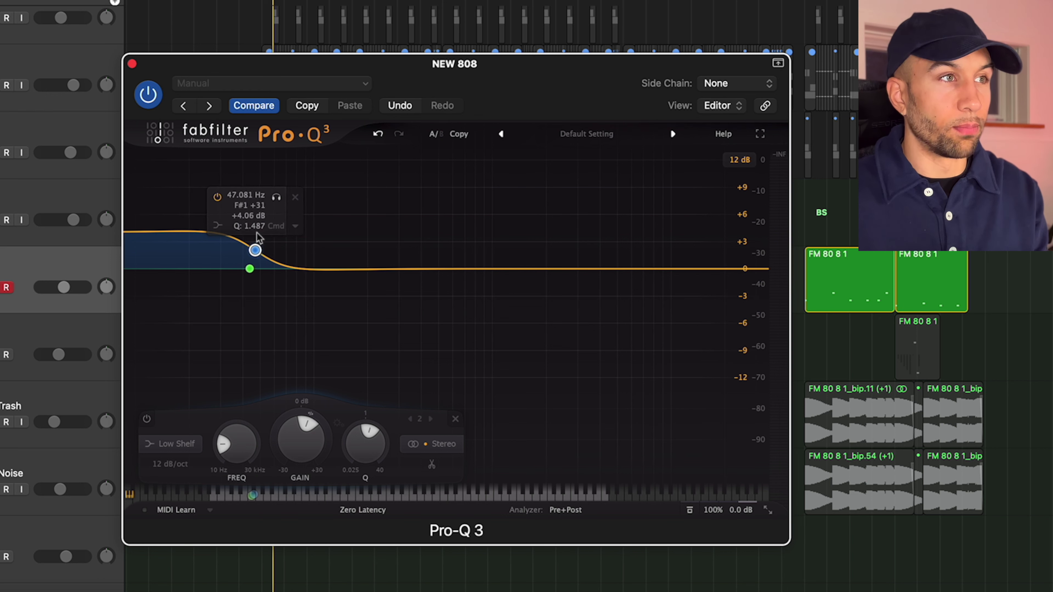
Step: Add a Pro-Q 3 bell band and settle it as a -5.5 dB cut at about 298 Hz
double_click(332, 269)
drag(332, 270, 405, 316)
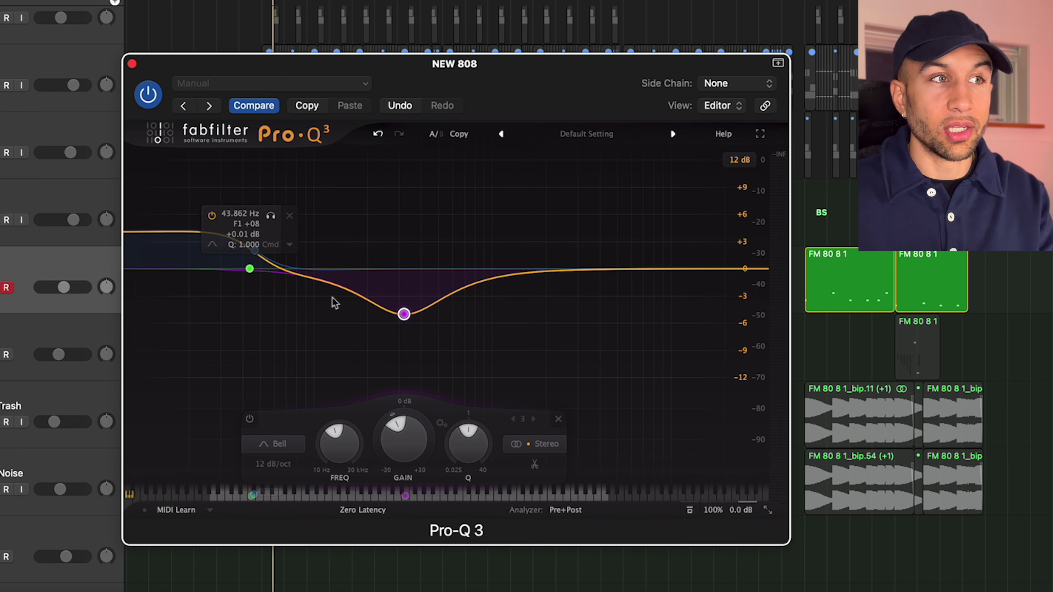
drag(404, 314, 400, 316)
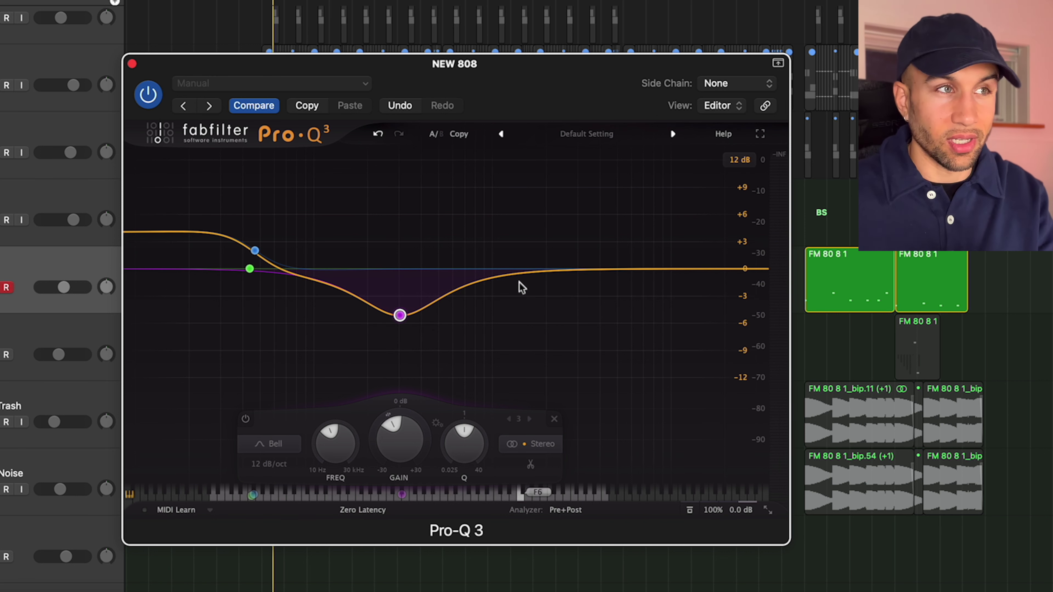
drag(400, 316, 399, 318)
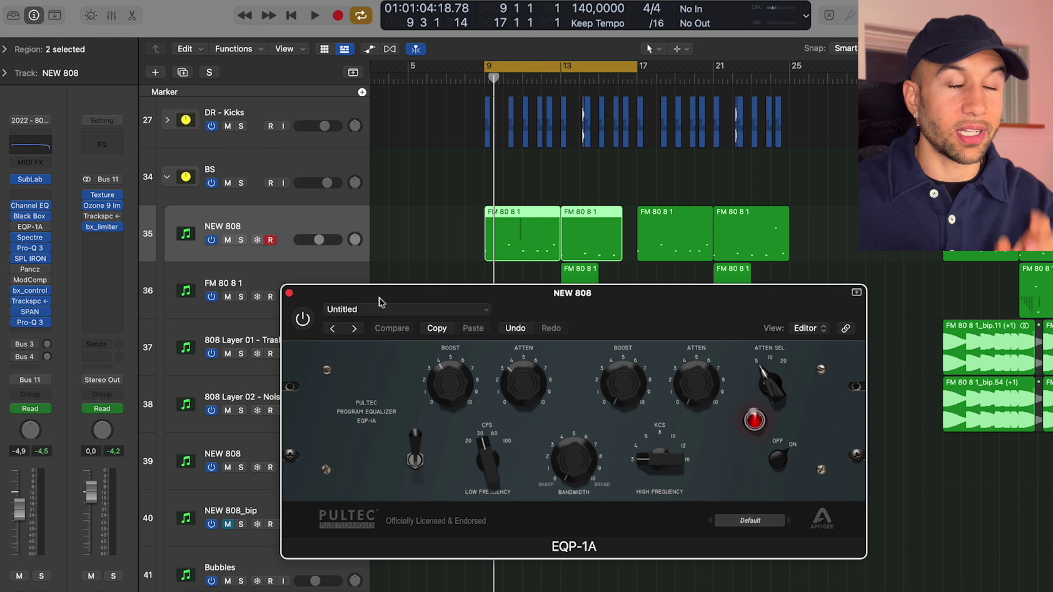
Step: Play the 808 with the EQ bypassed for comparison, then close the EQP-1A window
key(space)
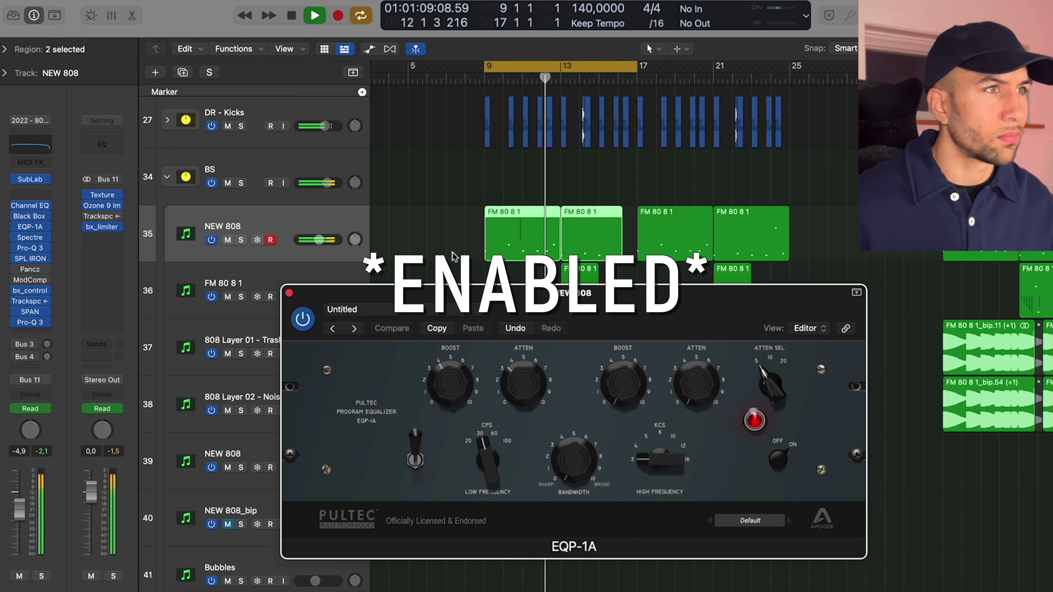
key(space)
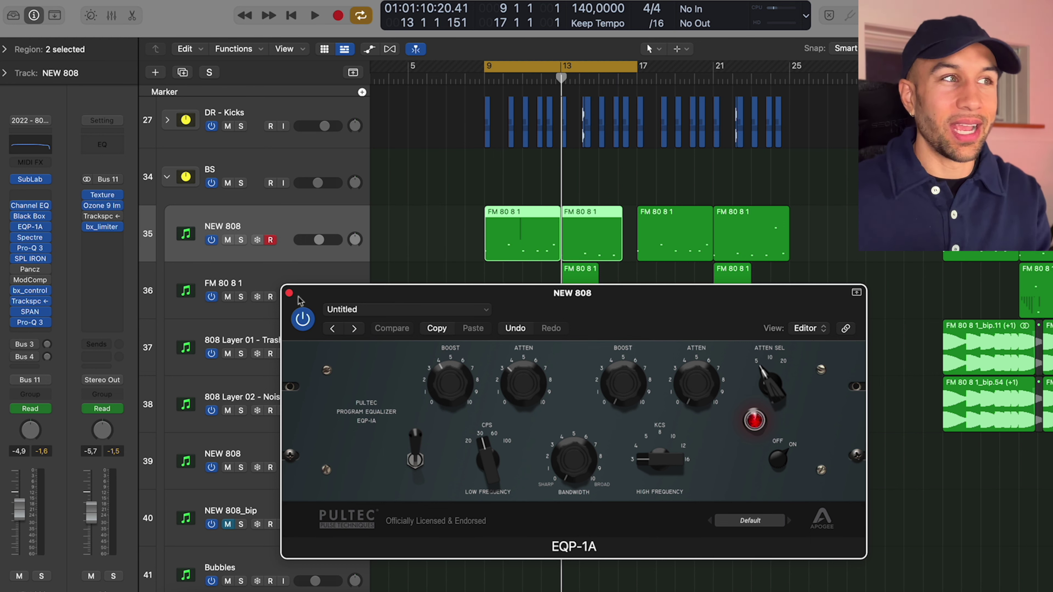
click(289, 293)
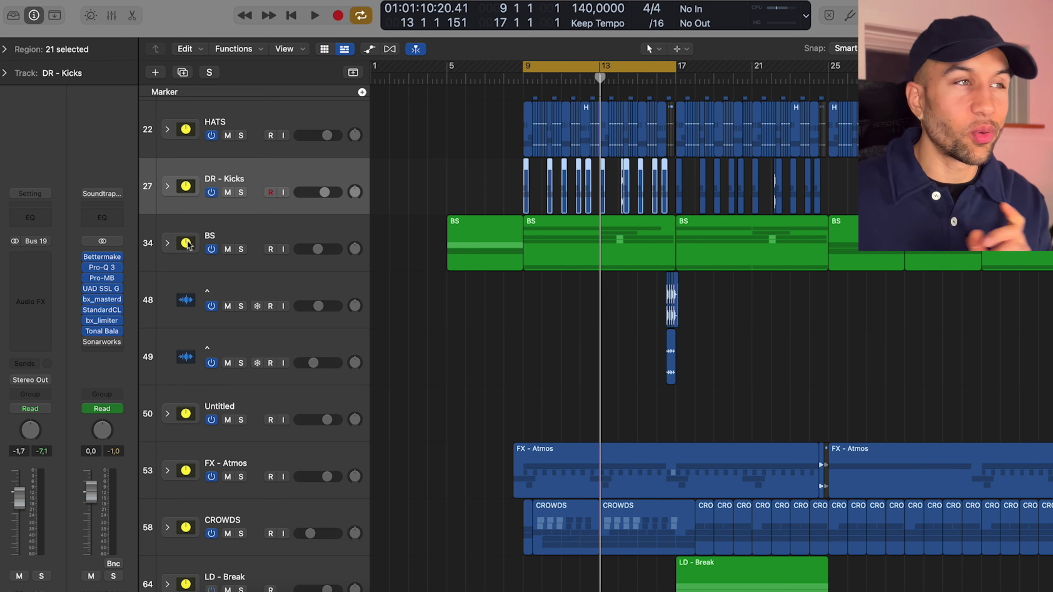
Step: Expand the DR - Kicks stack and select the Kick 5 - Hi track
click(168, 187)
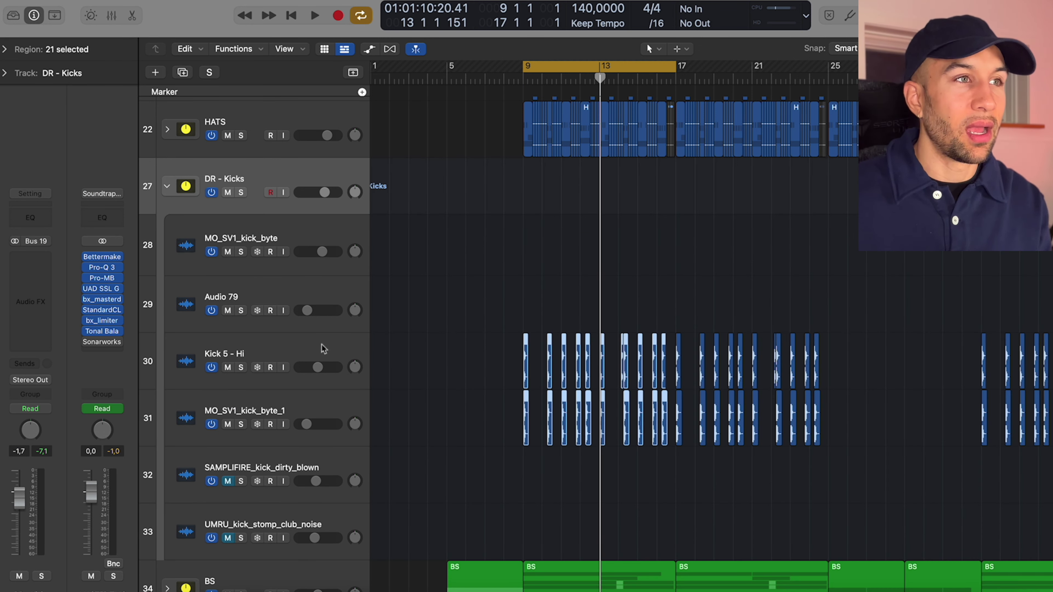
scroll(345, 406, down, 4)
click(352, 264)
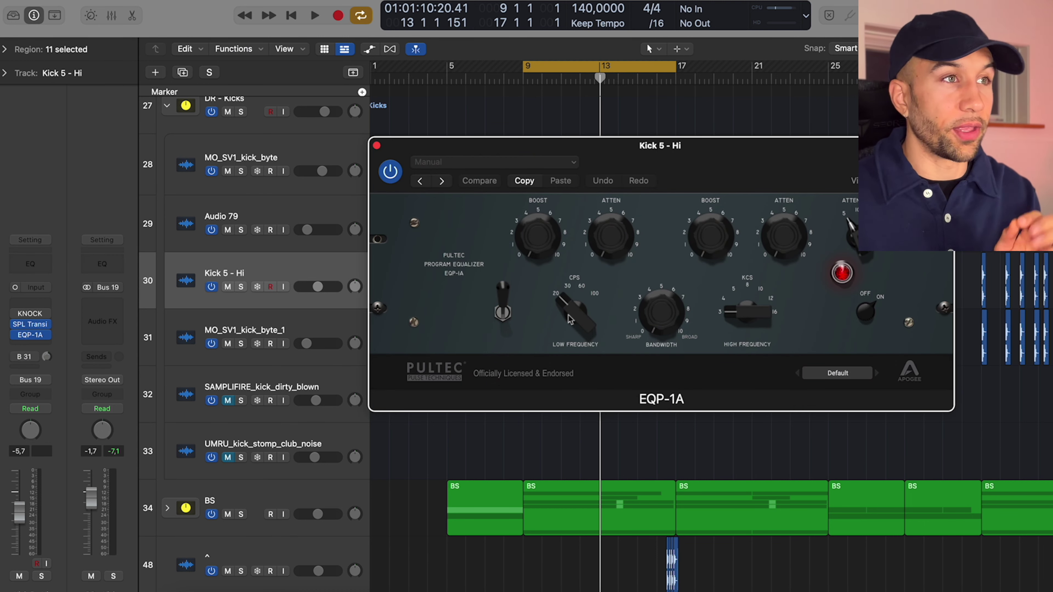
Step: Solo Kick 5 - Hi and try EQP-1A low frequencies from 30 to 100, with about 5 boost and attenuation
drag(570, 320, 573, 285)
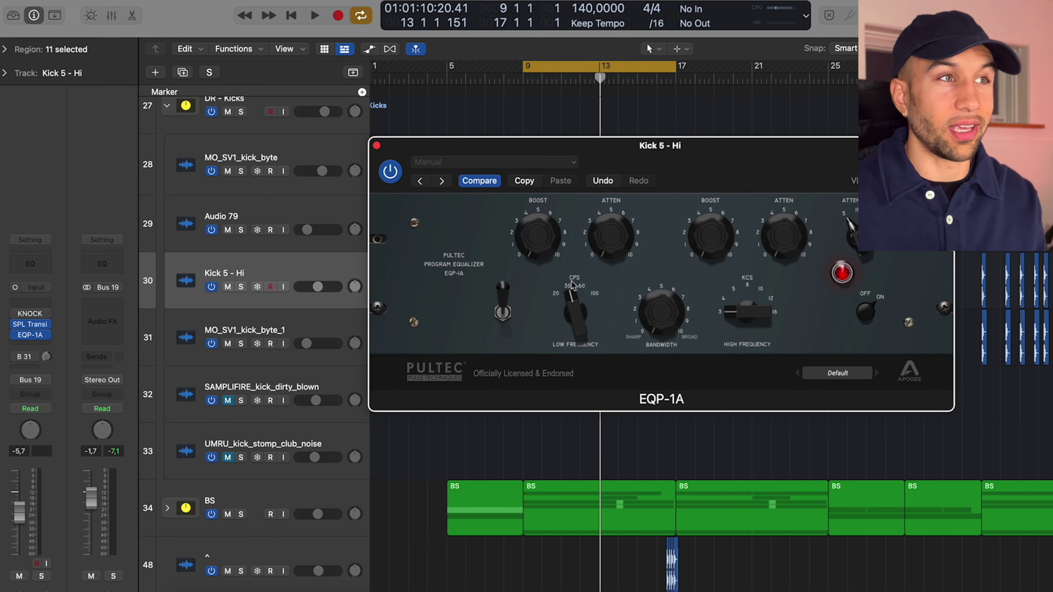
key(s)
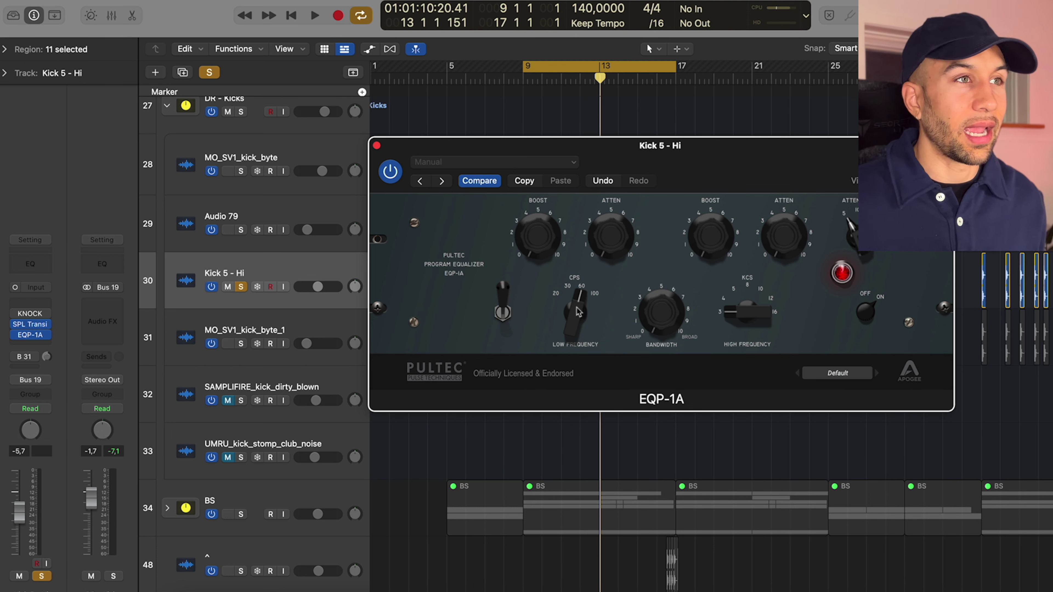
drag(576, 356, 585, 241)
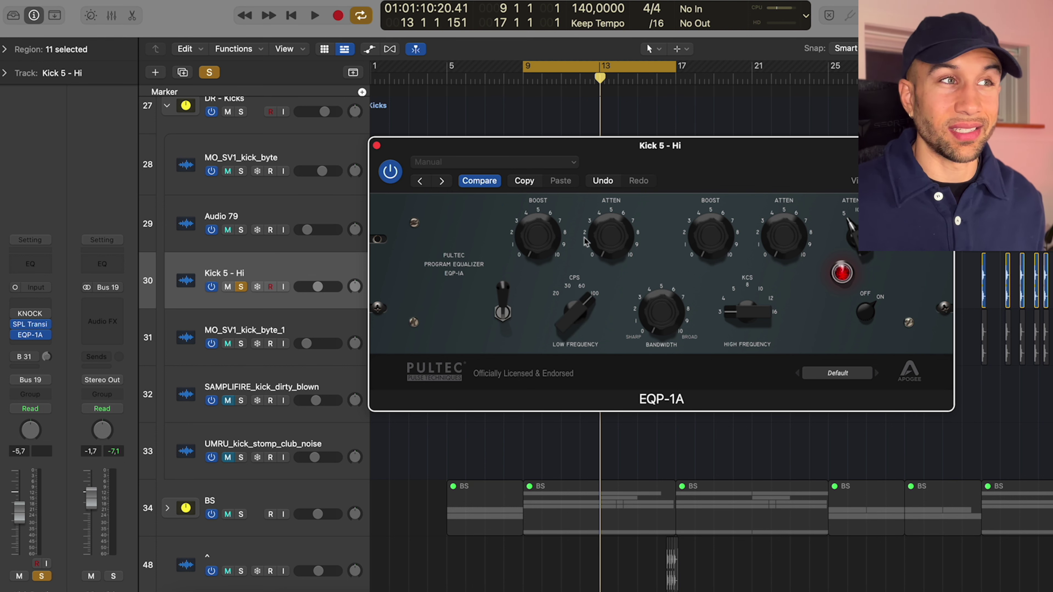
drag(585, 291, 560, 242)
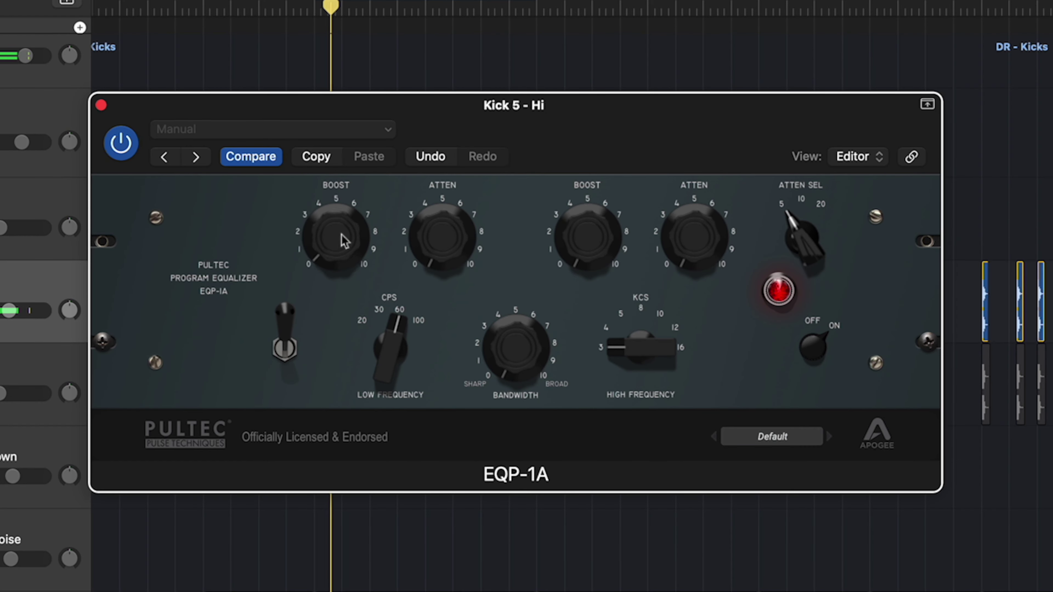
drag(344, 241, 341, 205)
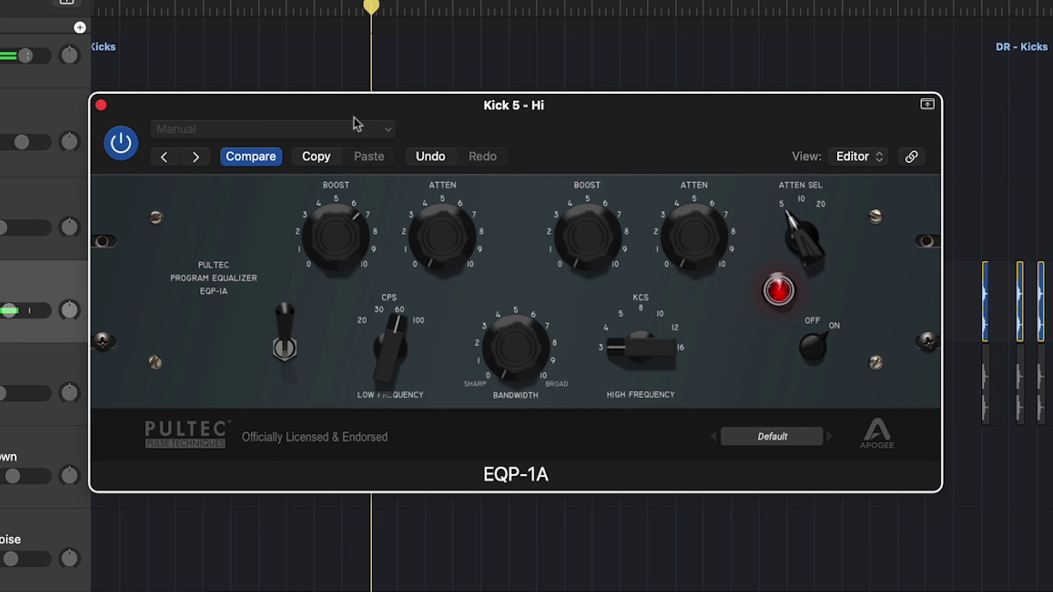
drag(431, 232, 437, 125)
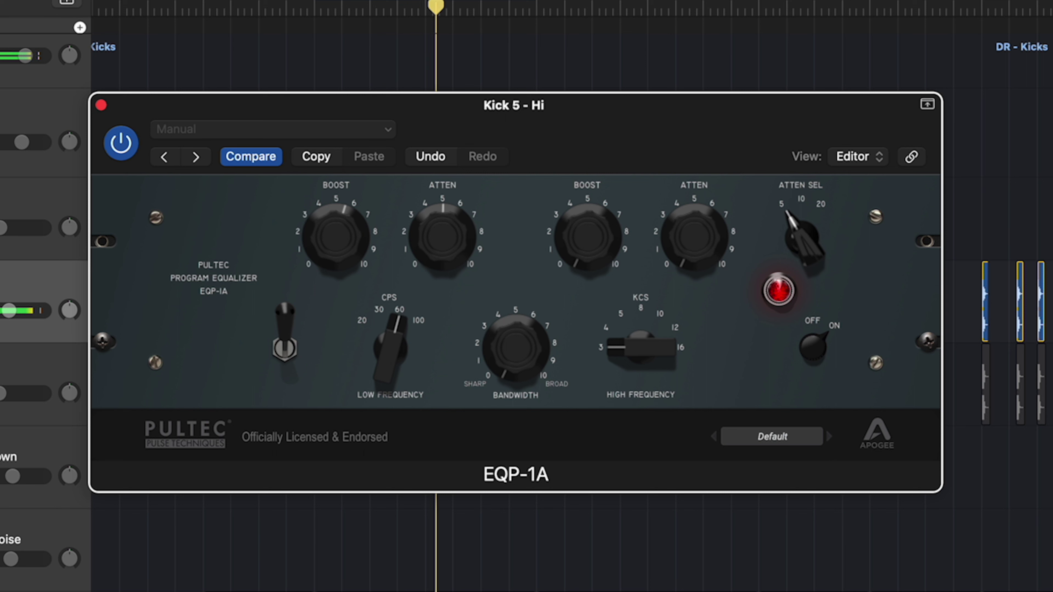
Step: Refine the kick EQP-1A to a low boost of about 4 at 60 cps, with slightly less attenuation
drag(306, 235, 341, 238)
drag(386, 349, 390, 336)
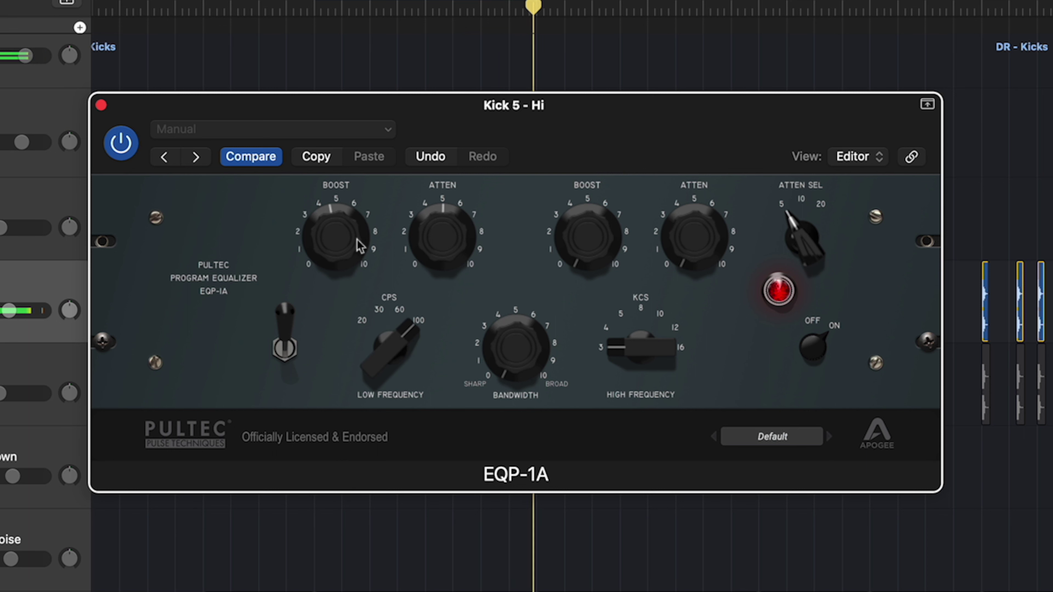
drag(347, 242, 357, 183)
drag(441, 245, 442, 255)
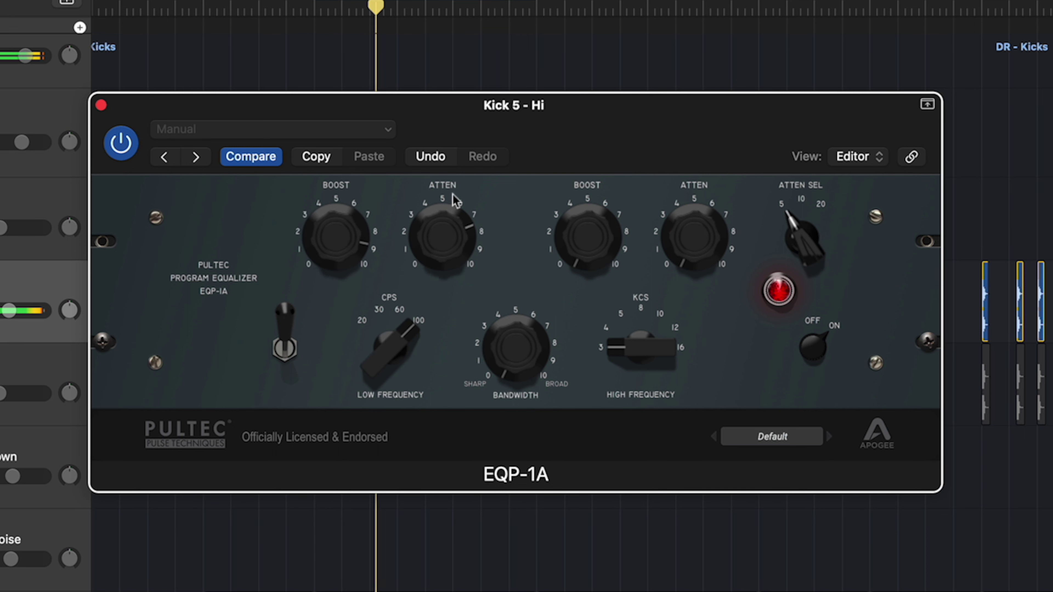
drag(365, 238, 337, 298)
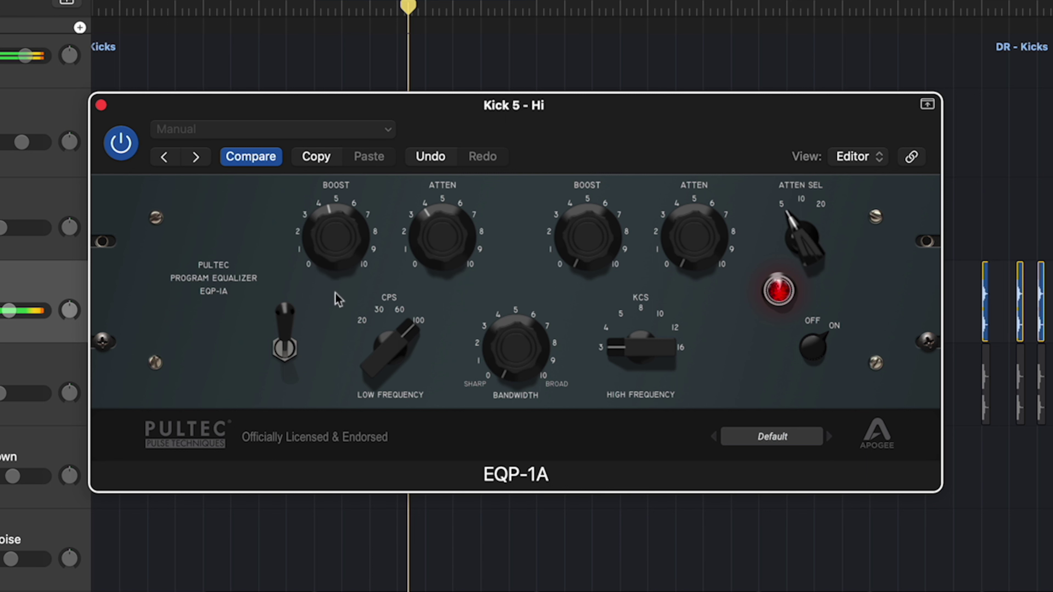
drag(387, 361, 387, 369)
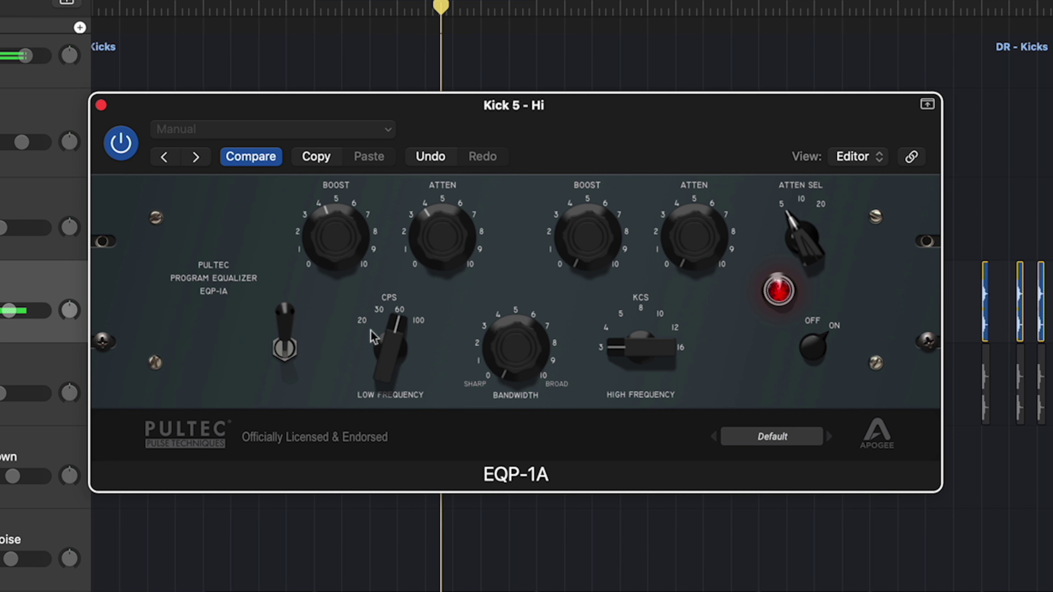
drag(412, 245, 411, 263)
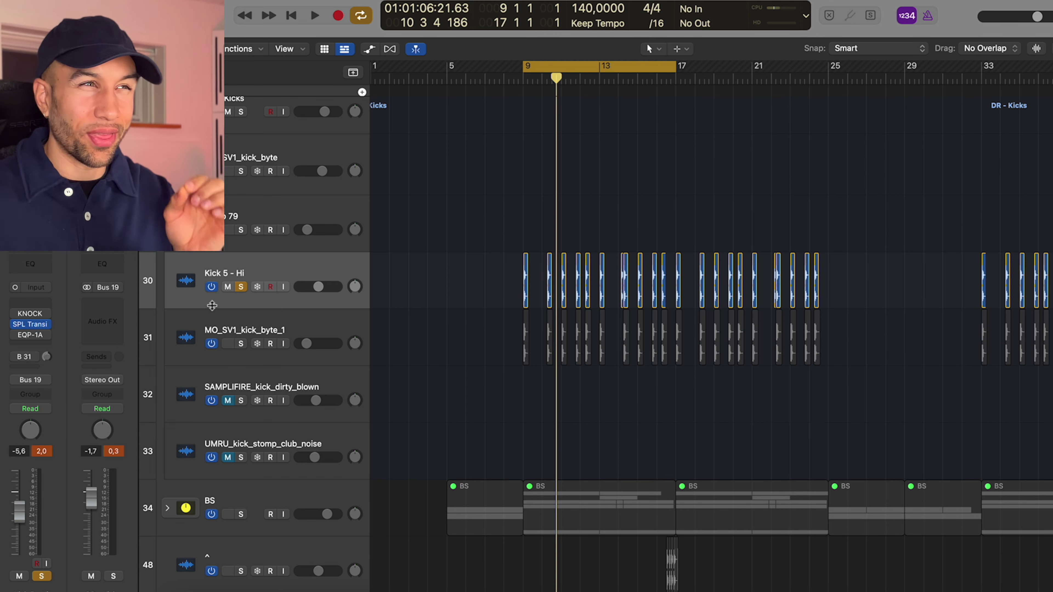
Step: Open the Bus 31 aux's EQP-1A, move its window aside and nudge the low boost up
click(45, 358)
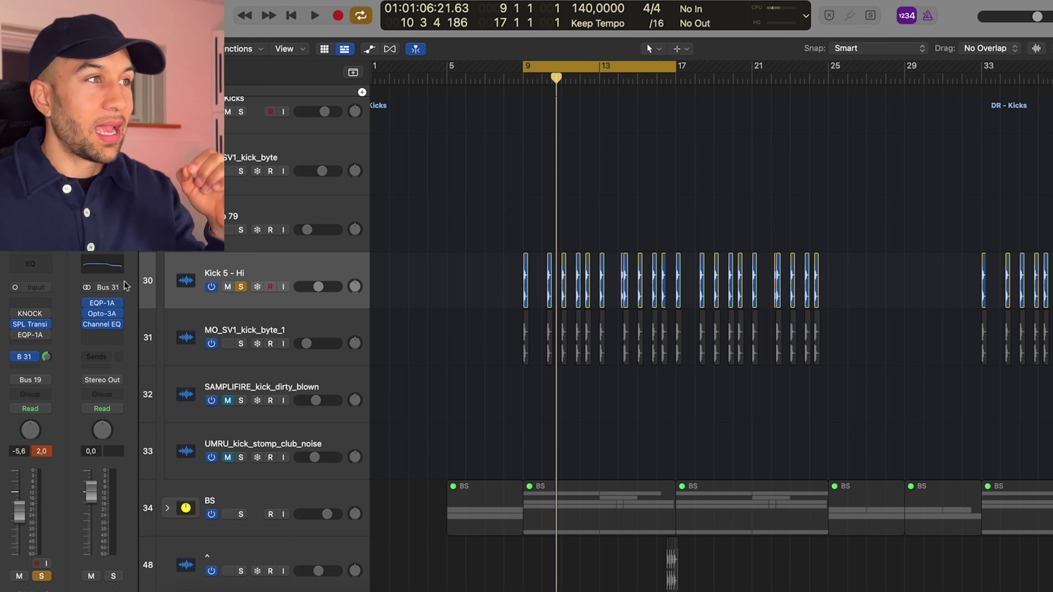
click(100, 307)
drag(566, 145, 709, 94)
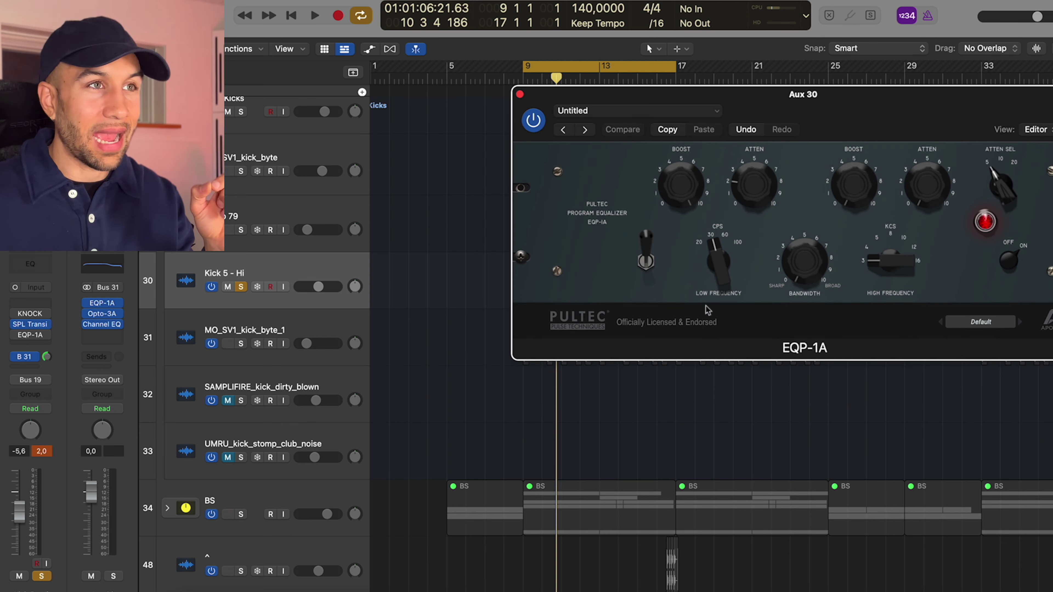
drag(674, 187, 676, 186)
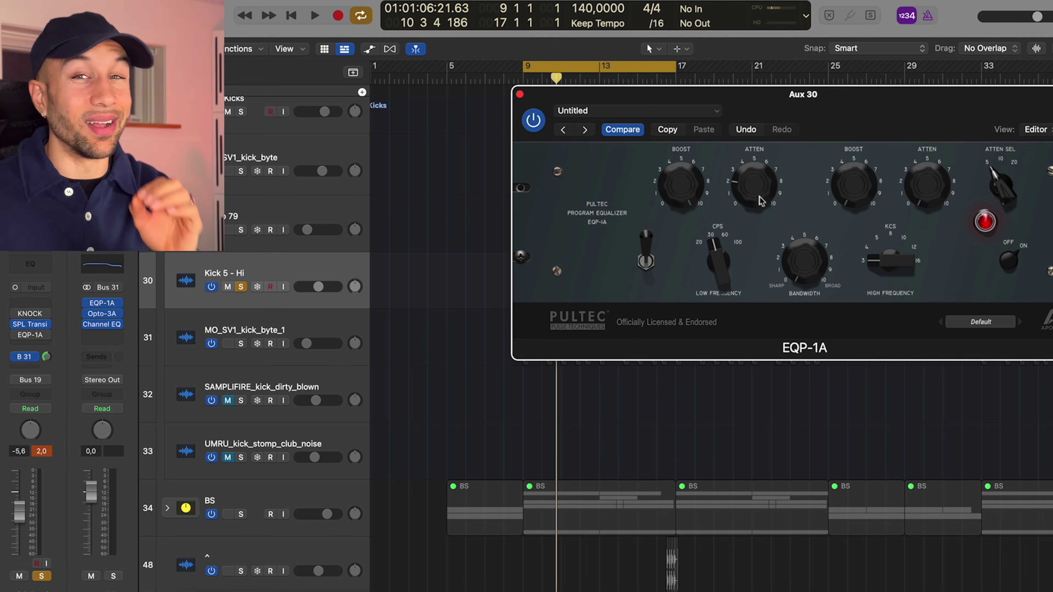
Step: Open the aux's Opto-3A compressor and close the EQP-1A window
click(106, 316)
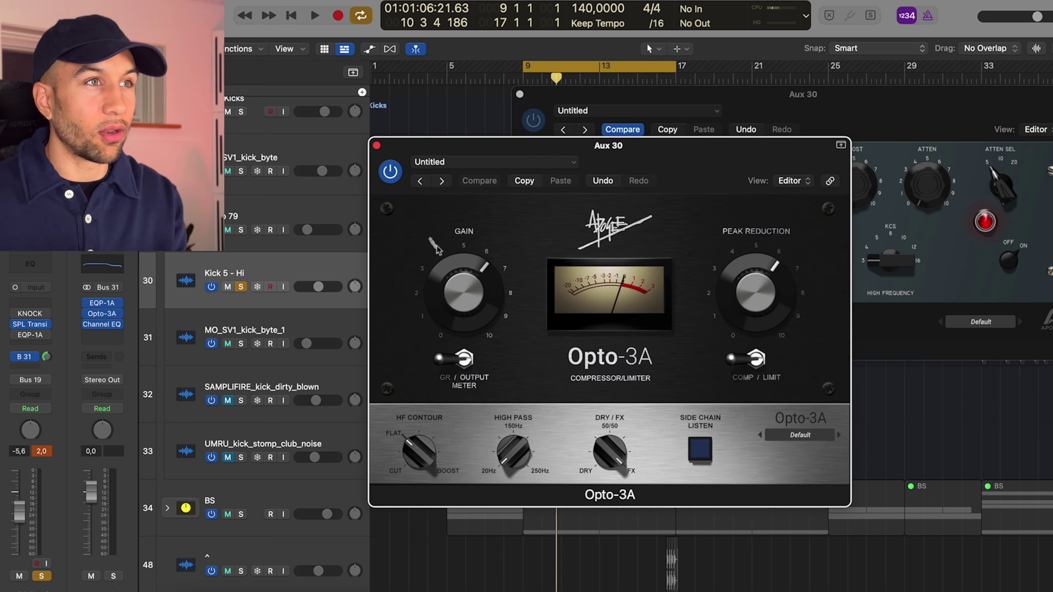
click(664, 100)
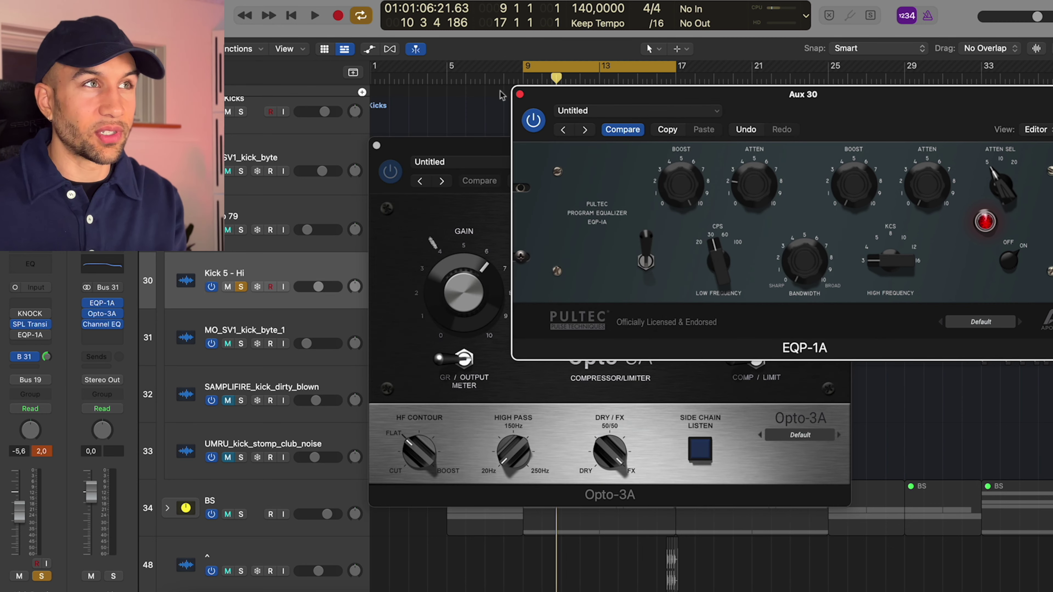
click(520, 94)
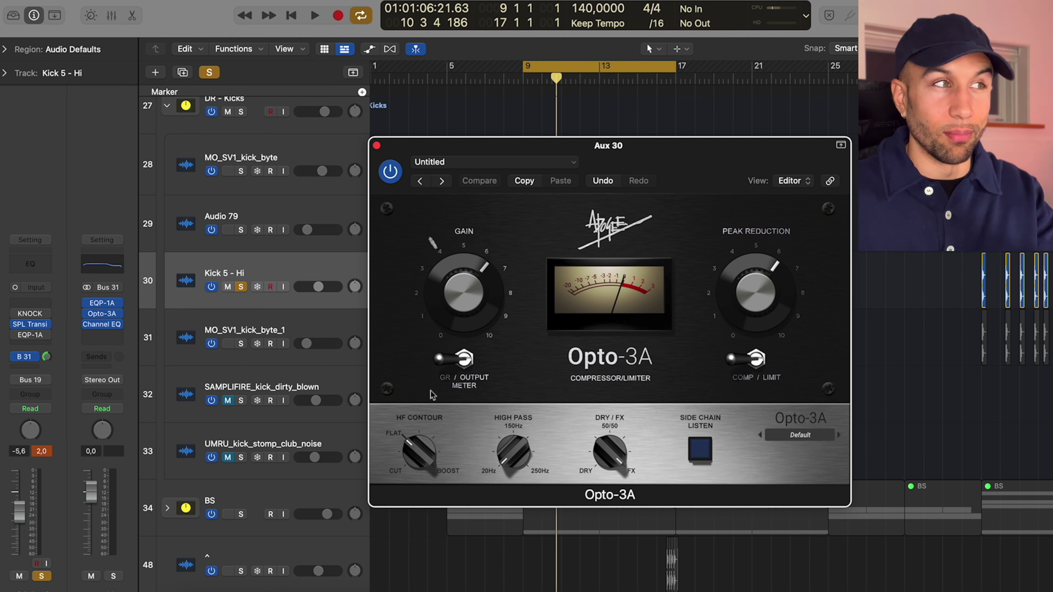
Step: Compare the kick with and without its Bus 31 send during playback, leaving the send active
click(16, 359)
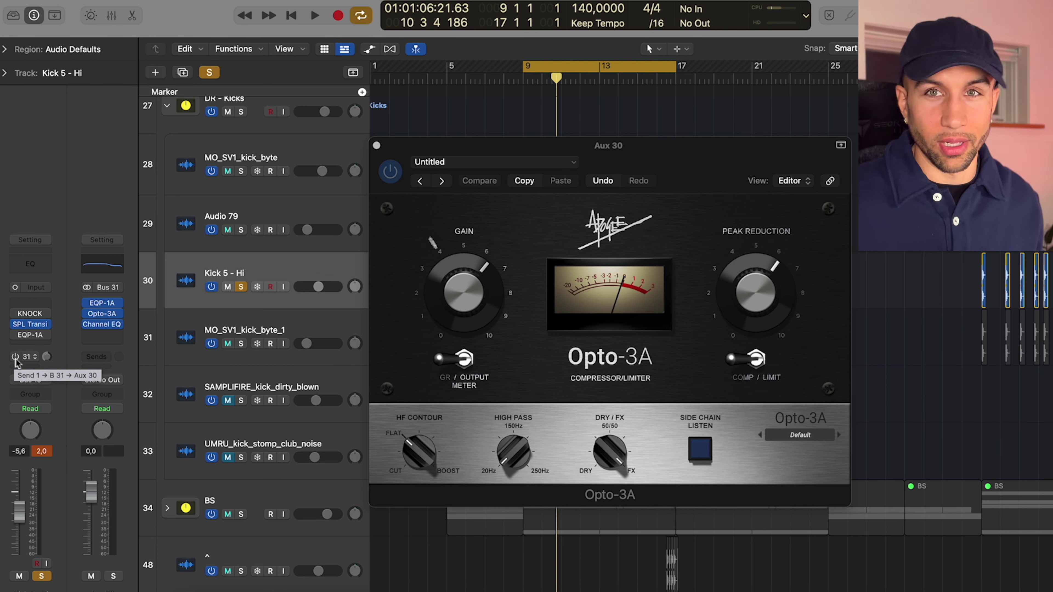
key(space)
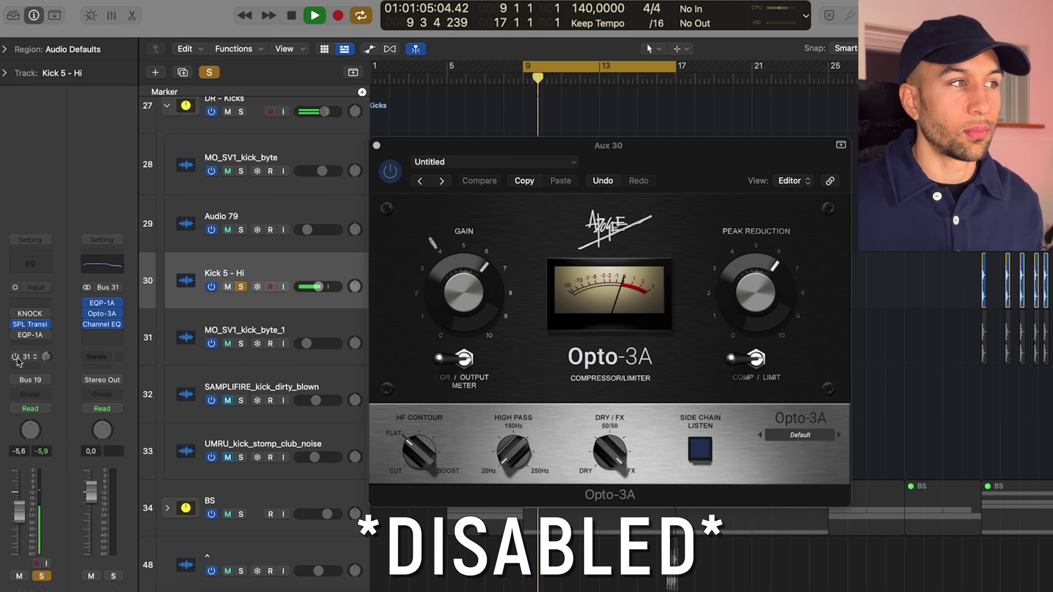
click(15, 357)
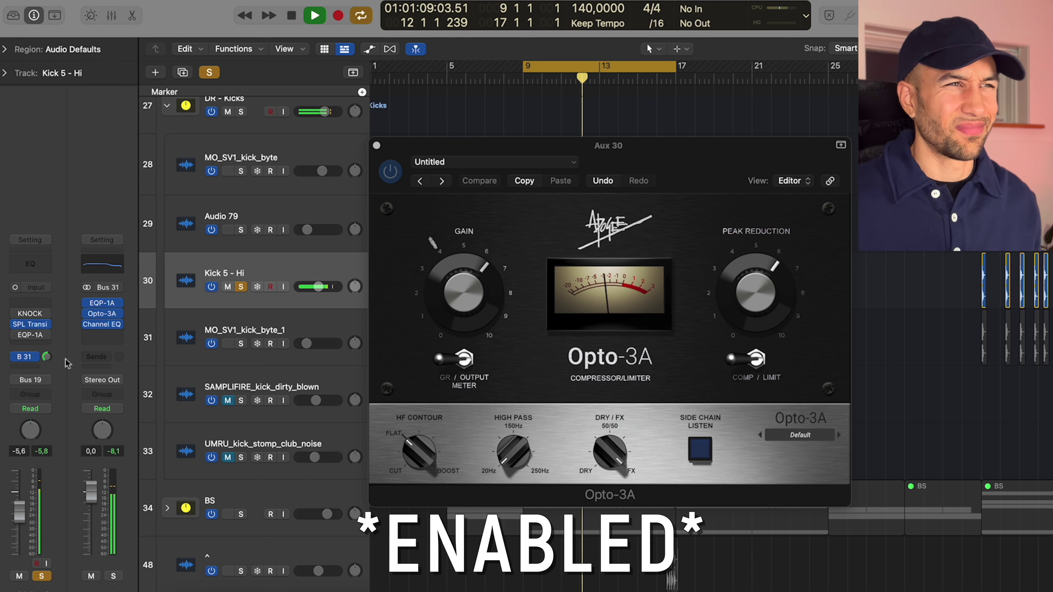
key(space)
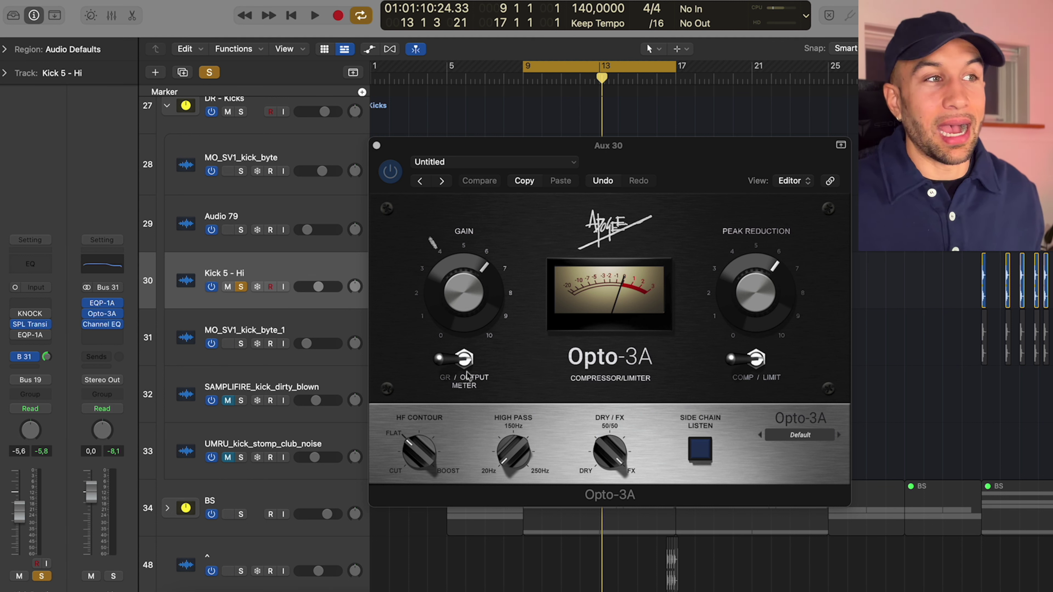
Step: Listen to the Opto-3A compression during playback, then close its window
click(447, 363)
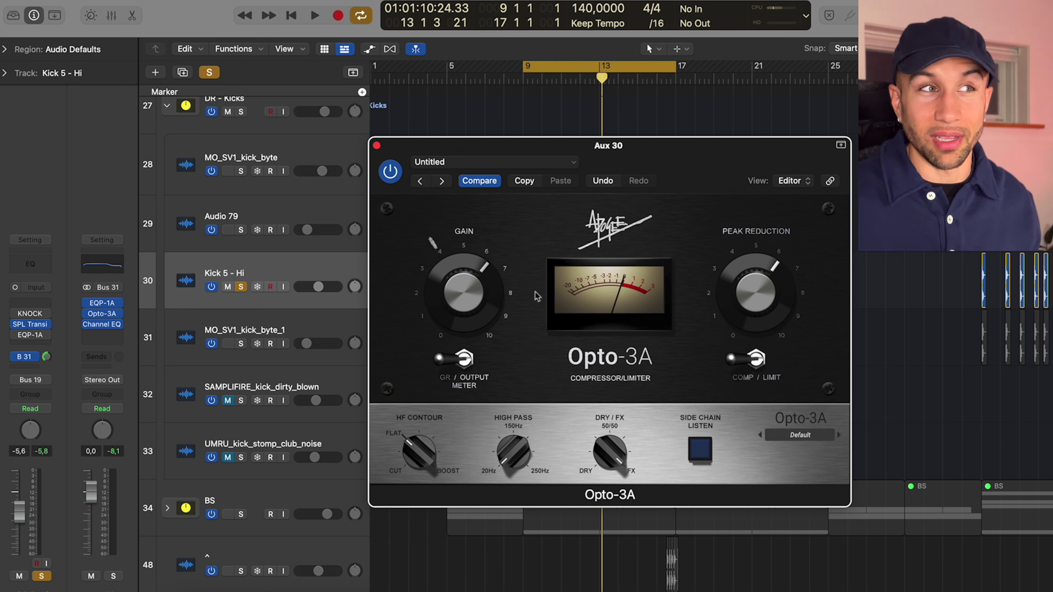
key(space)
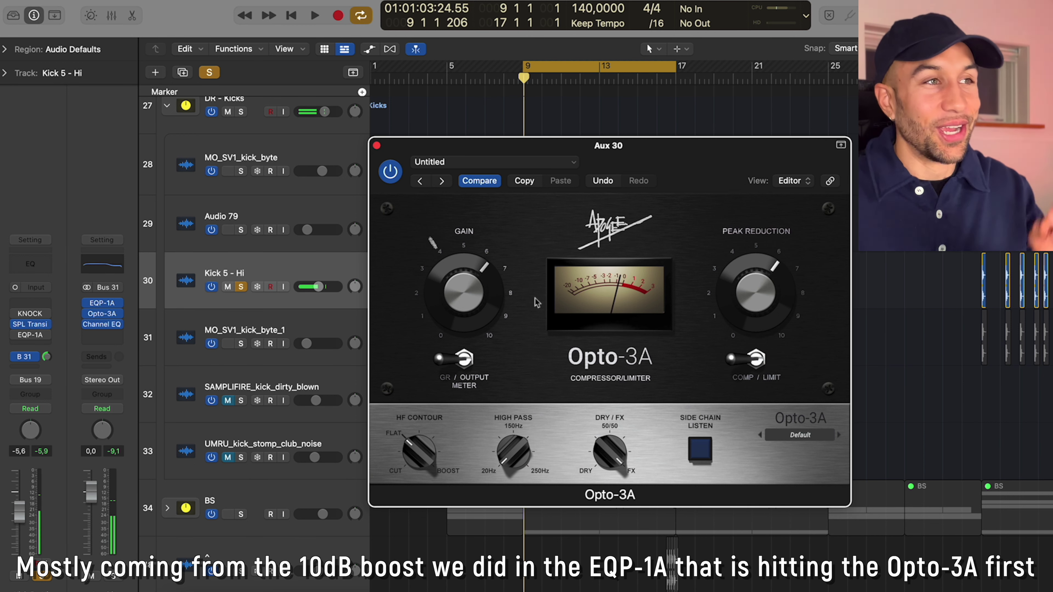
key(super+w)
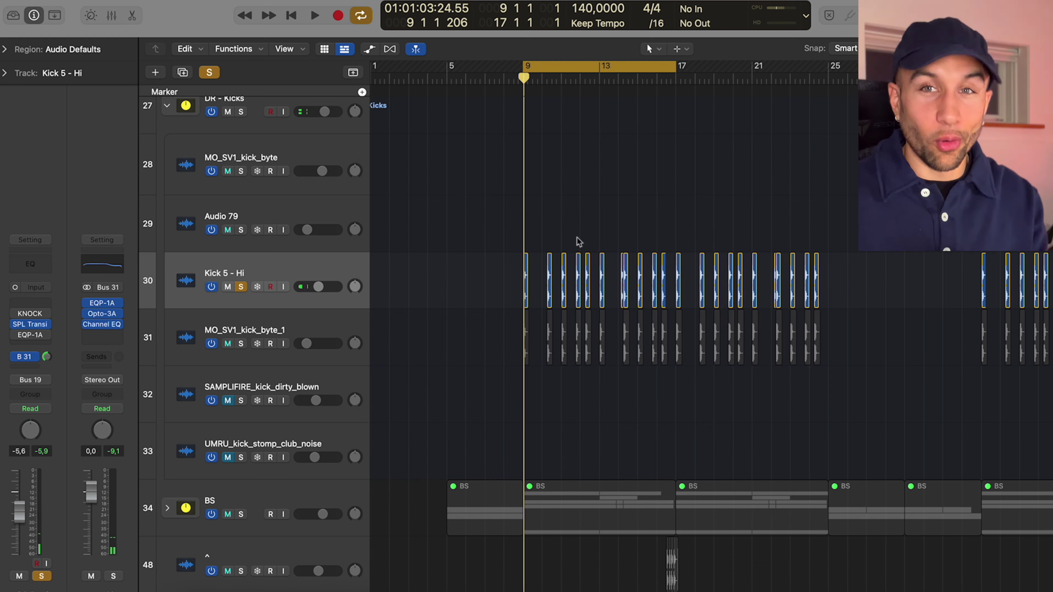
Step: Unsolo Kick 5 - Hi and re-enable its Bus 31 send while the full mix plays
click(241, 287)
key(space)
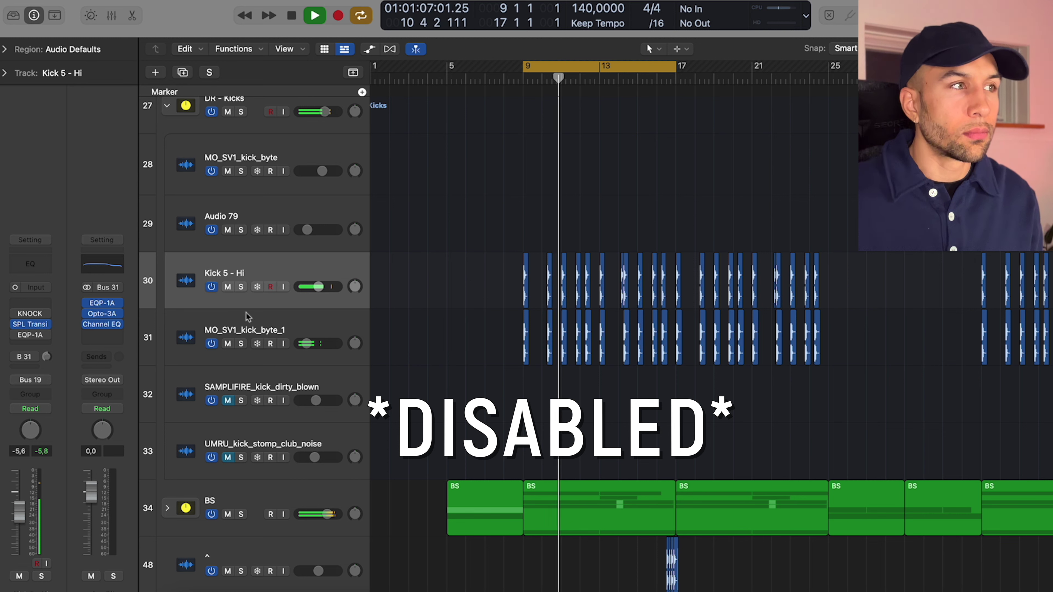
click(15, 357)
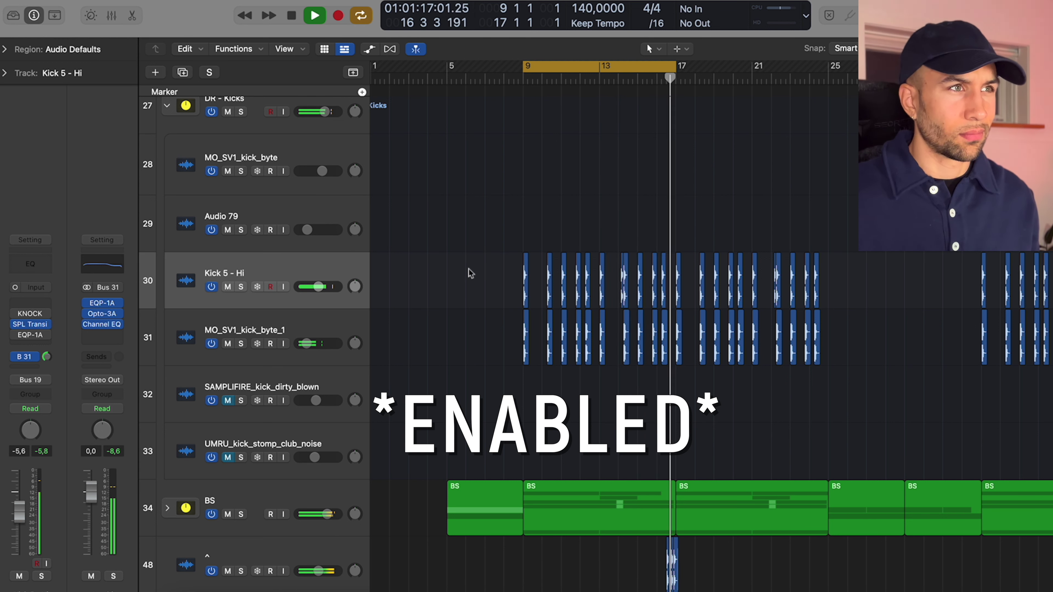
Step: Stop playback and show the track volume automation, revealing the BS ducking dips
key(space)
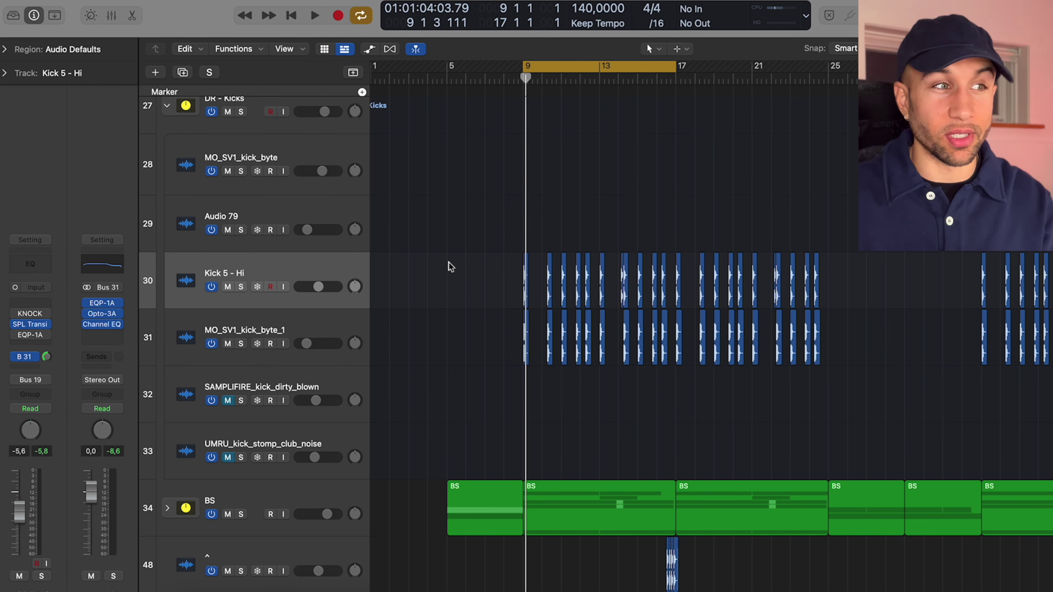
click(319, 490)
key(a)
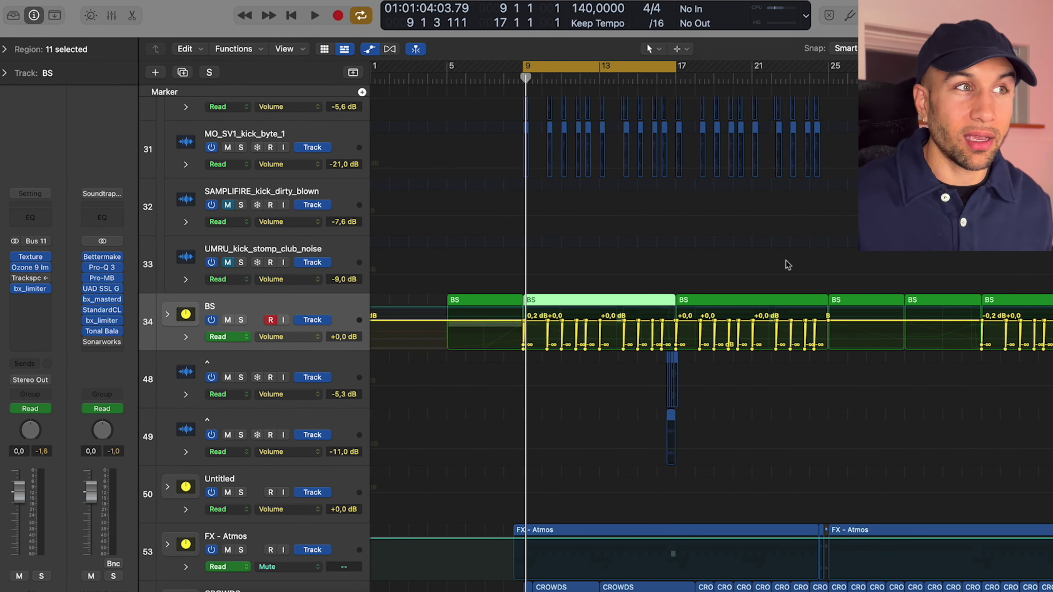
scroll(681, 207, up, 10)
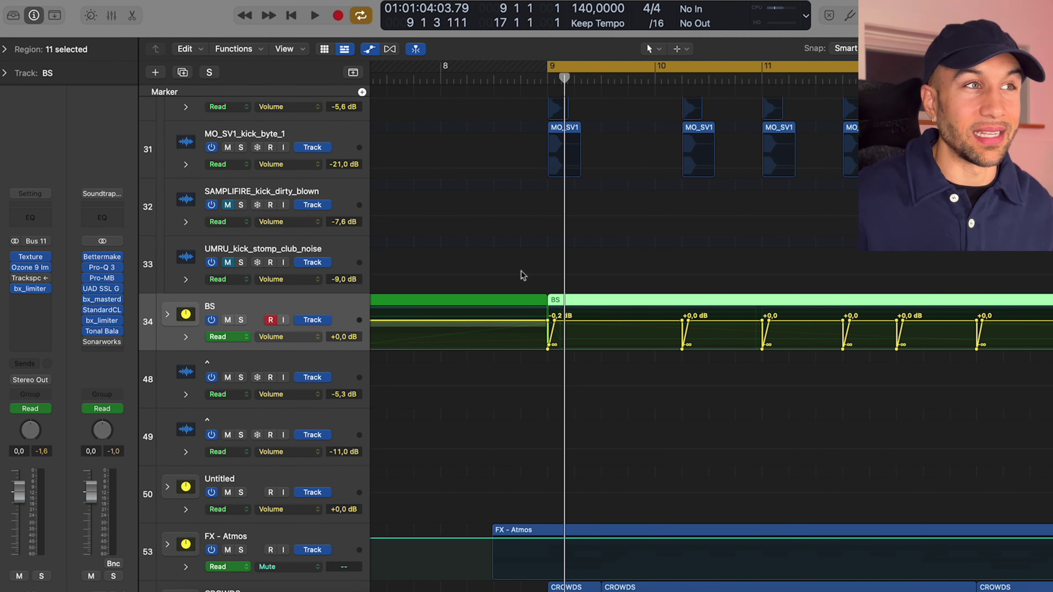
scroll(576, 275, up, 3)
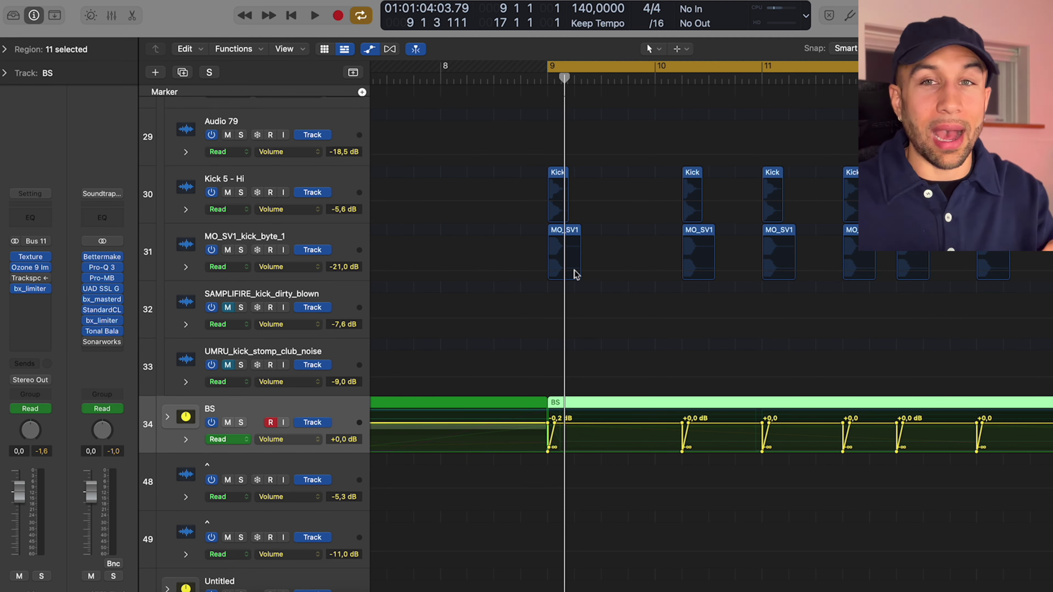